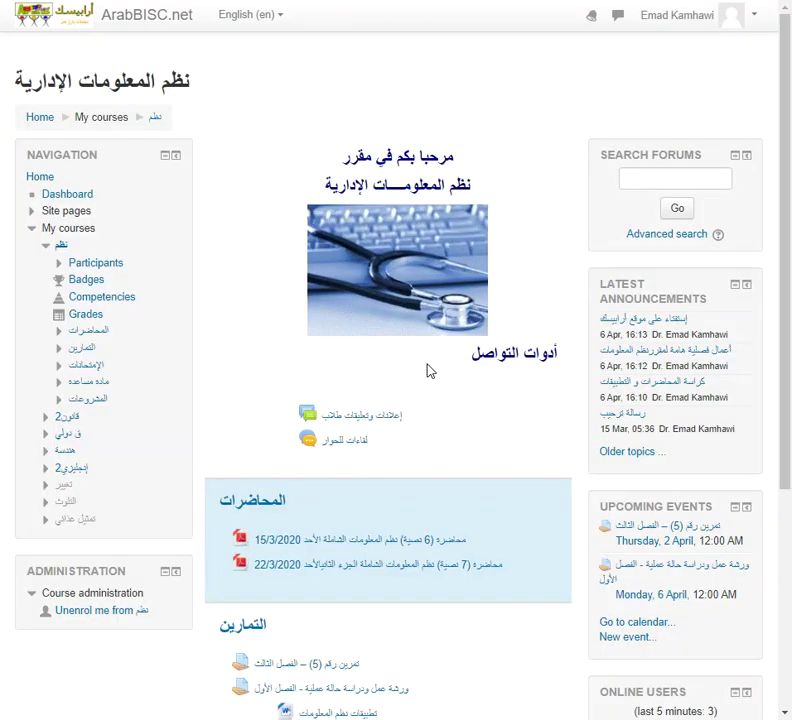
Open the assignment تمرين رقم (5) – الفصل الثالث from the course's exercises section.
scroll(430, 370, down, 3)
scroll(430, 370, up, 2)
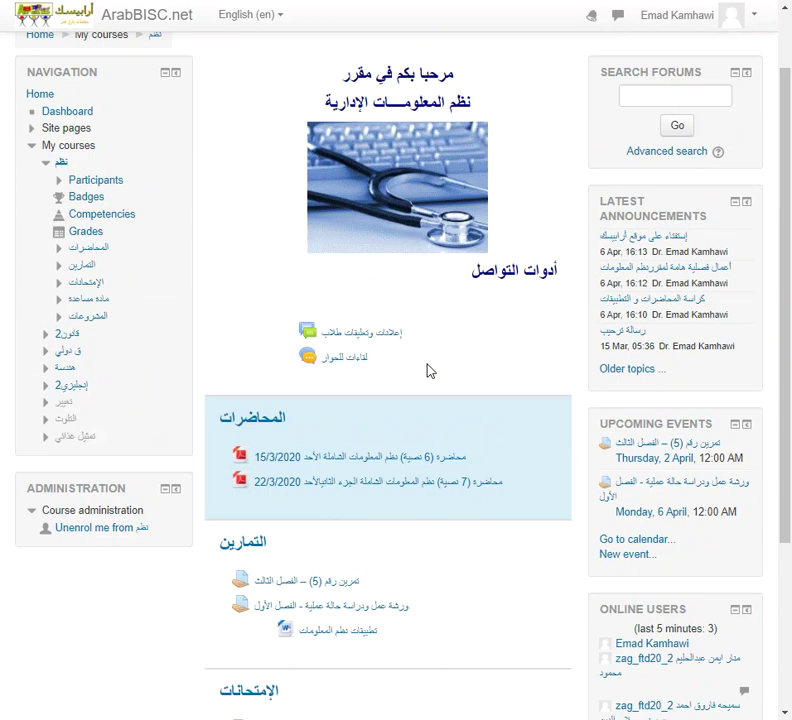
scroll(430, 368, down, 3)
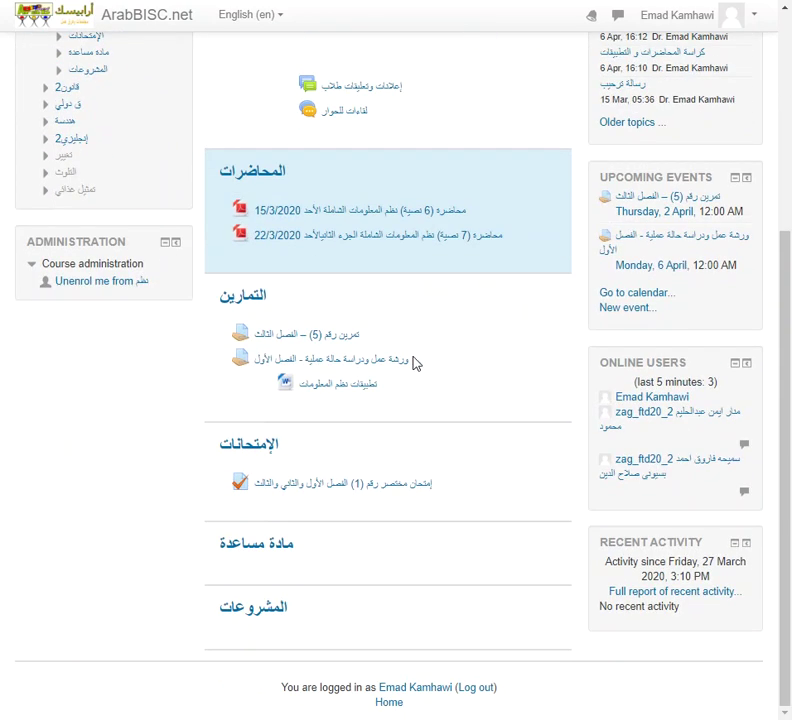
click(347, 342)
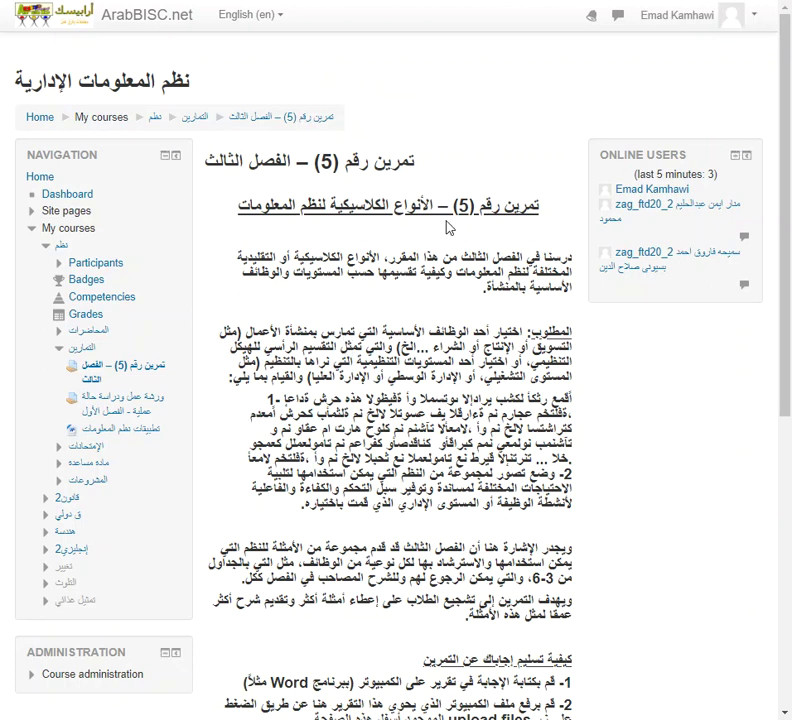
Read the assignment instructions, open the attached تنزيل تمرين 5.doc to review the exercise, and close it.
scroll(484, 336, down, 1)
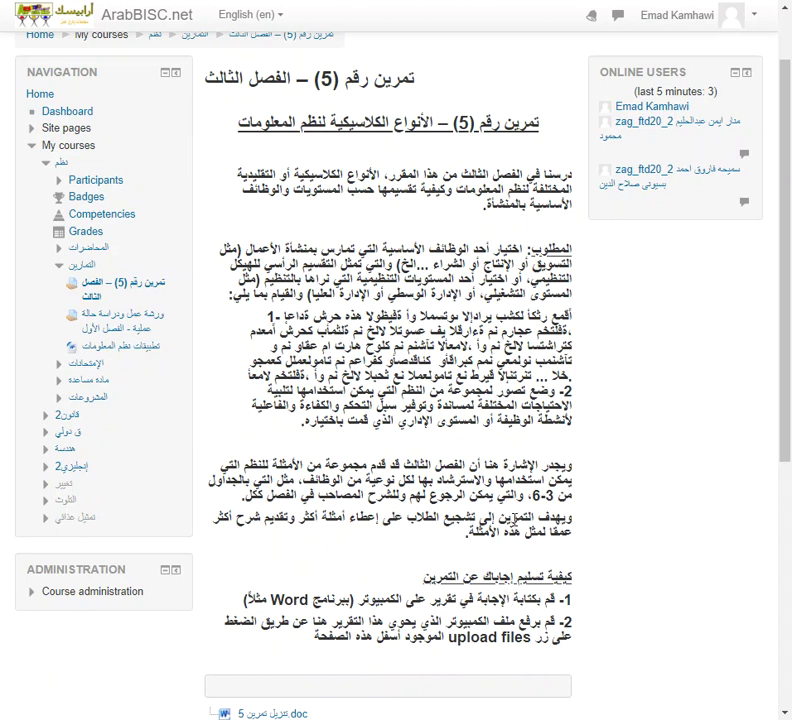
scroll(300, 300, down, 1)
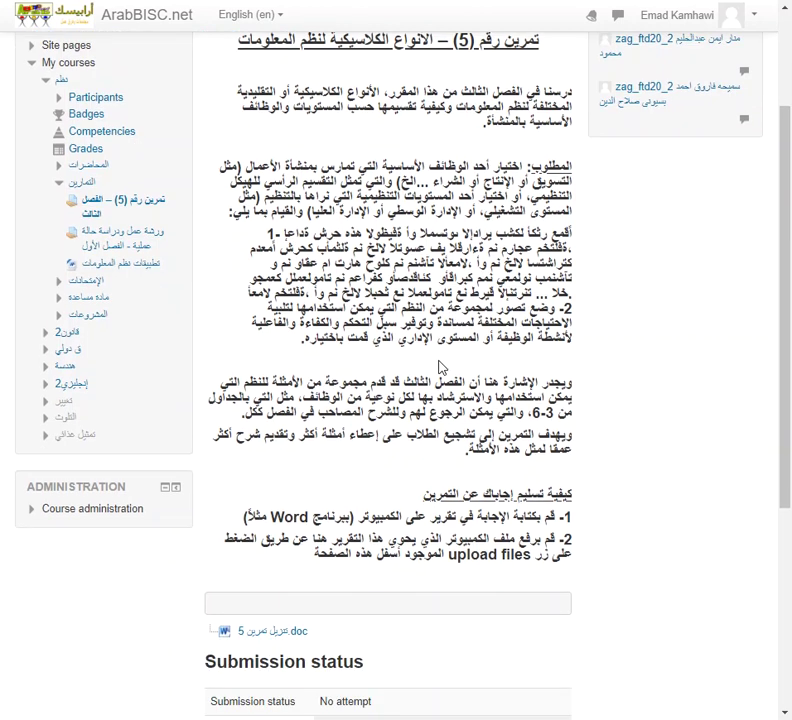
scroll(441, 367, down, 4)
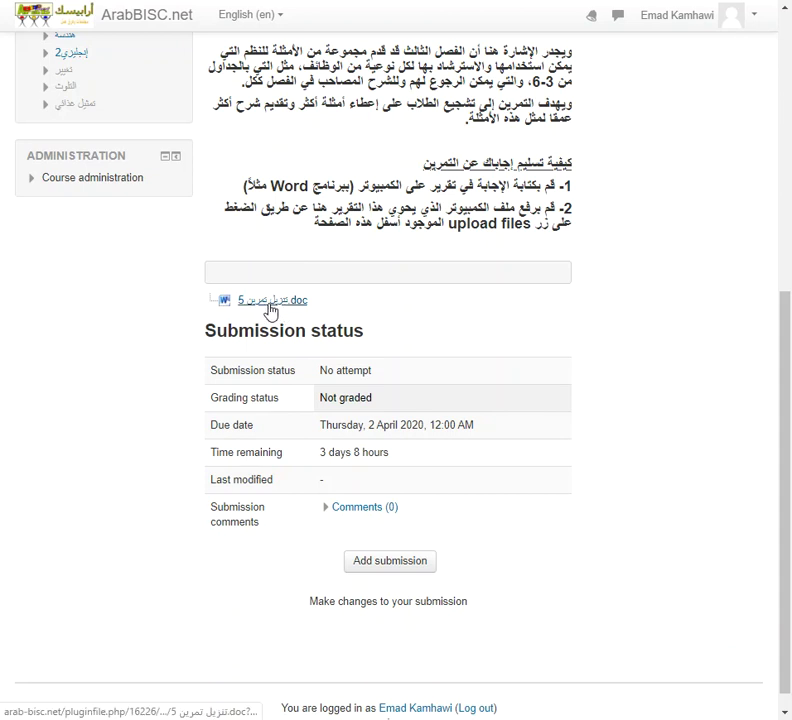
click(268, 306)
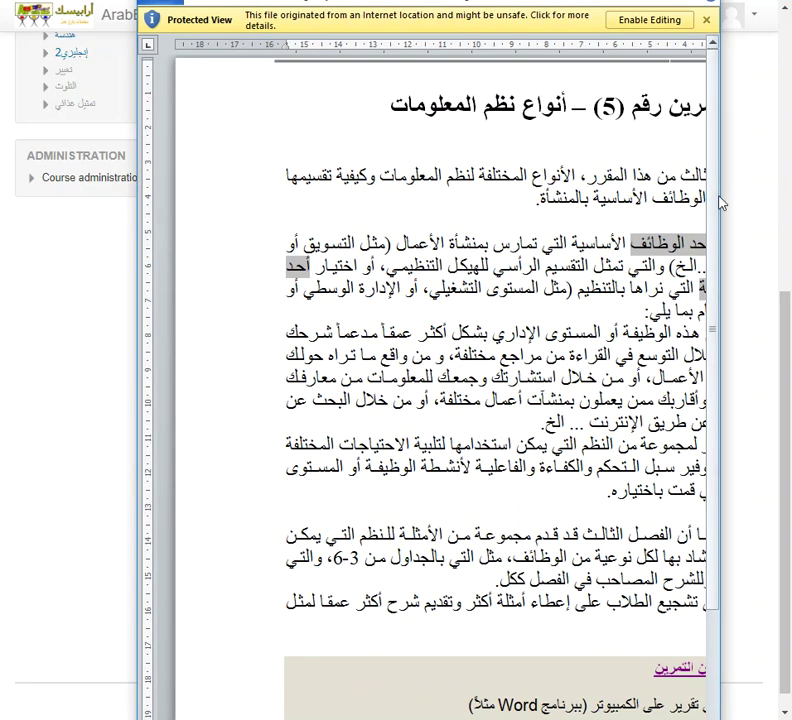
drag(780, 203, 791, 203)
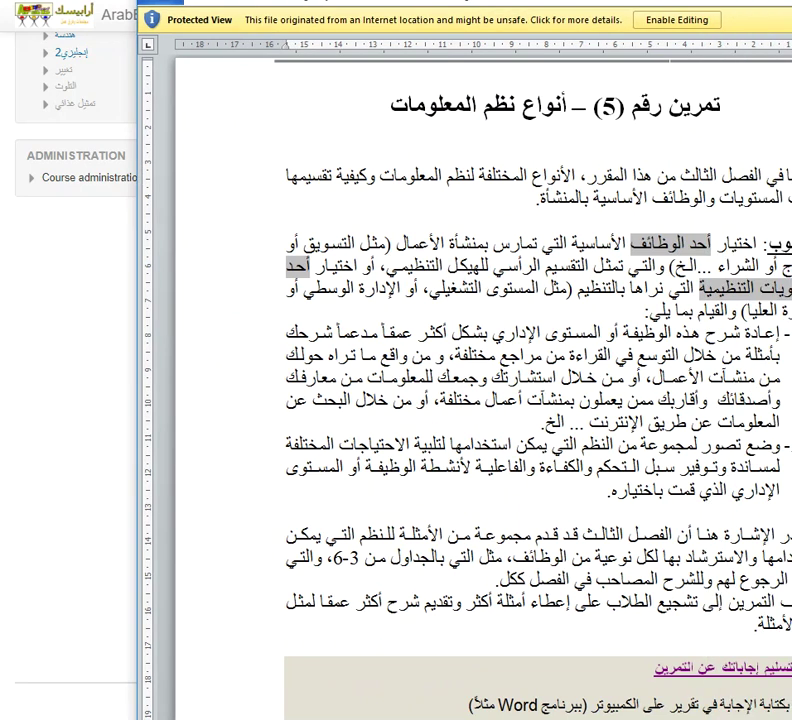
key(super+Up)
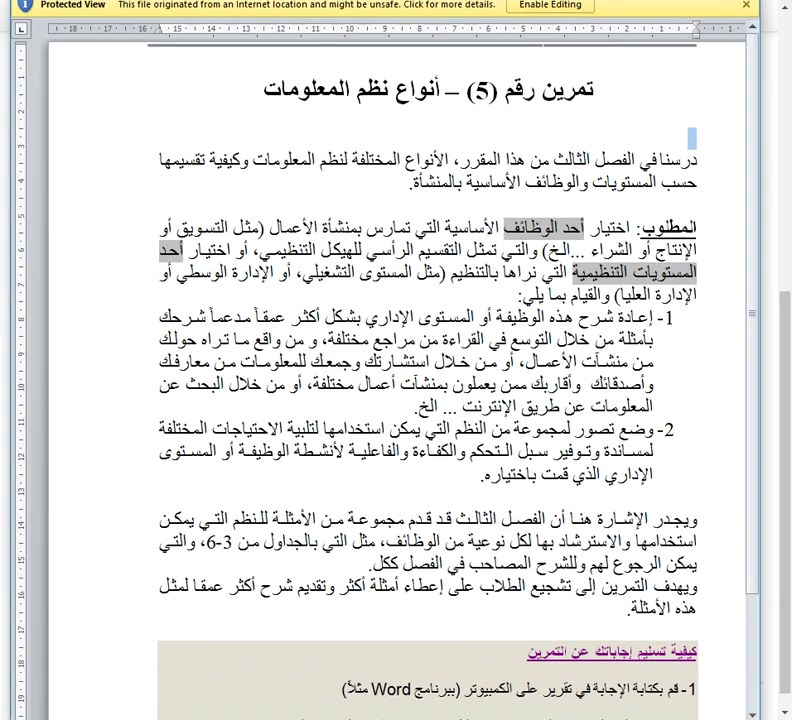
scroll(430, 400, down, 3)
scroll(430, 400, up, 3)
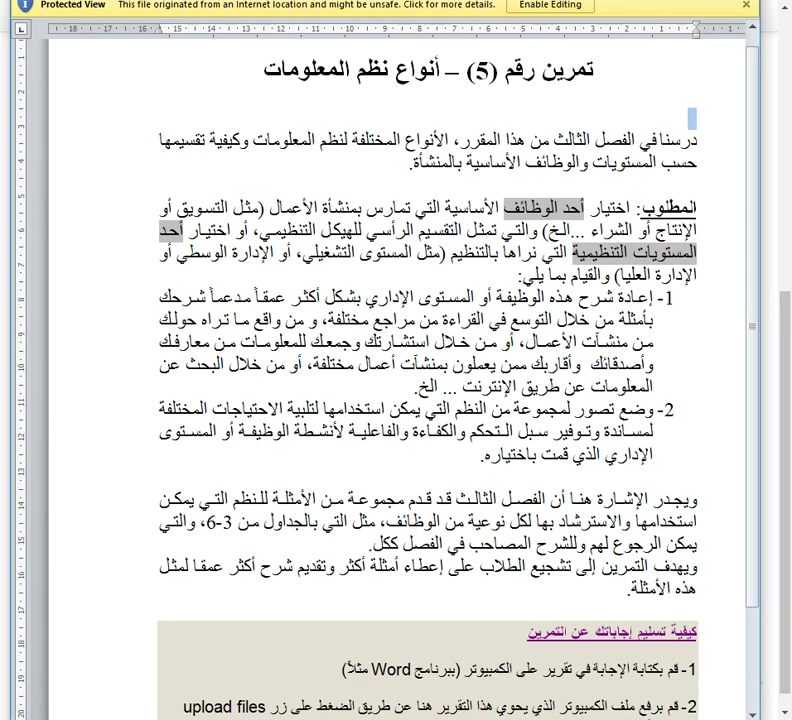
key(alt+F4)
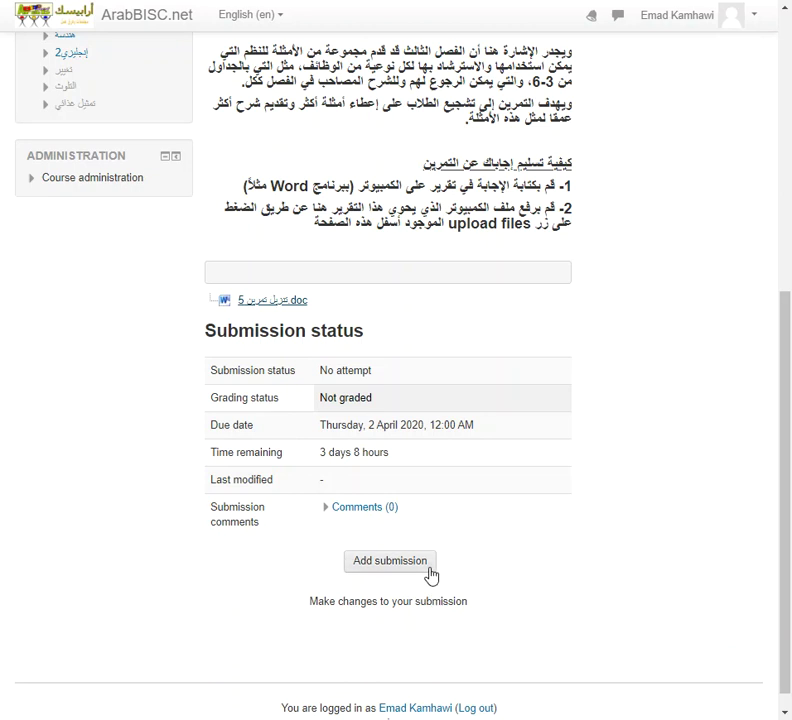
Start a submission for exercise 5 and enter a short Arabic sample text as its online text.
click(405, 566)
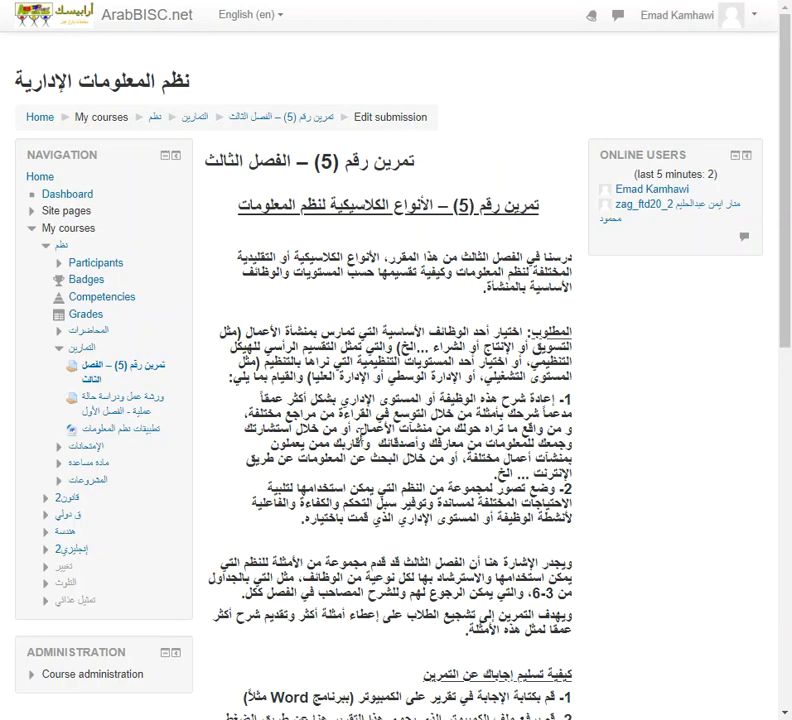
scroll(361, 433, down, 6)
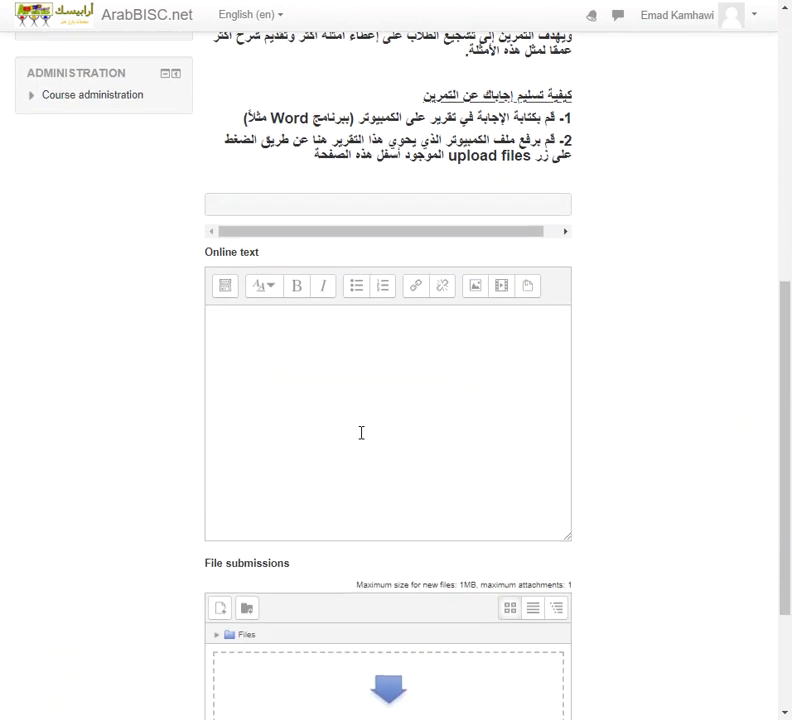
scroll(361, 433, down, 2)
scroll(372, 400, down, 1)
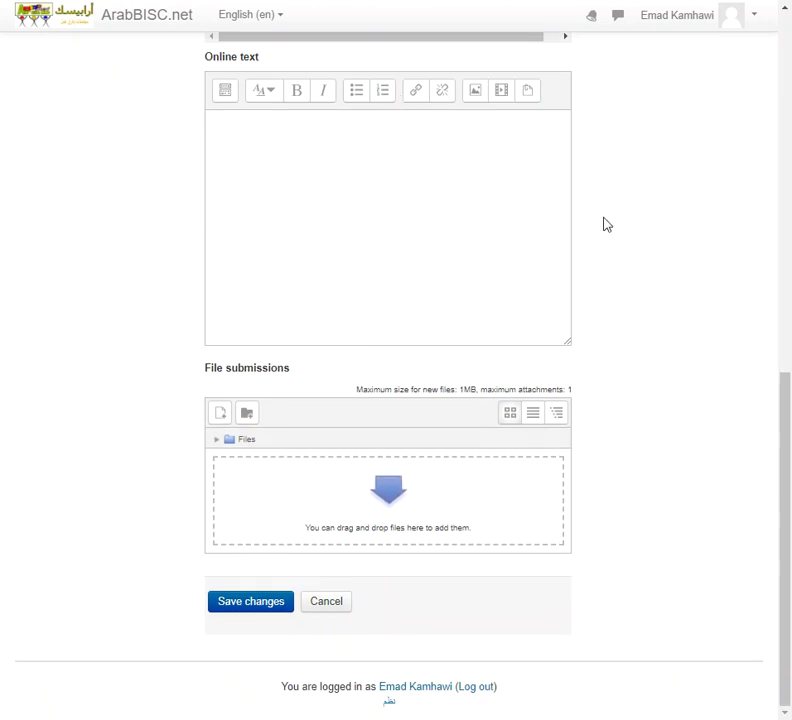
click(354, 135)
text(بسم)
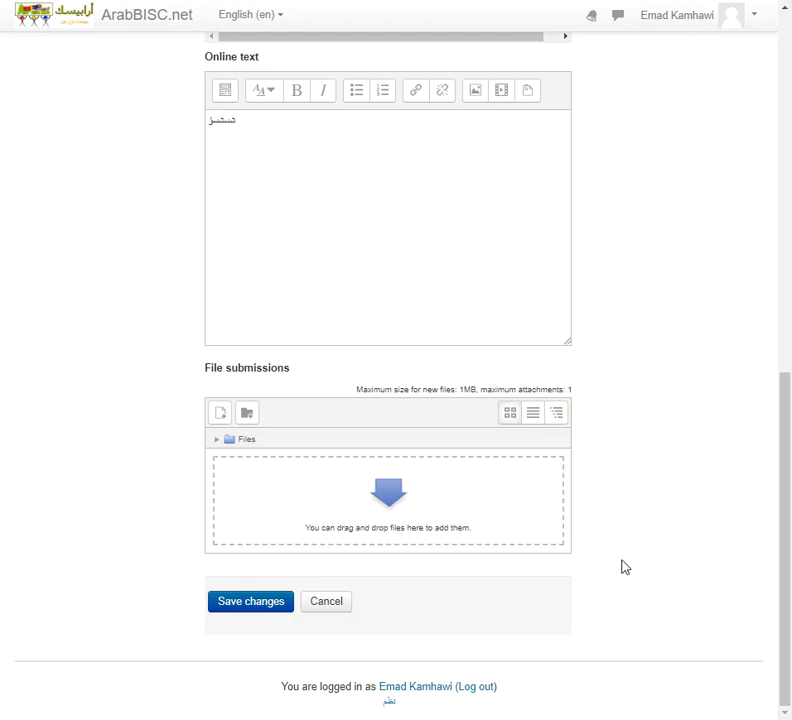
Capture the exercise instructions with Snipping Tool and save the snip to the desktop as the GIF file Capture.
scroll(405, 382, up, 3)
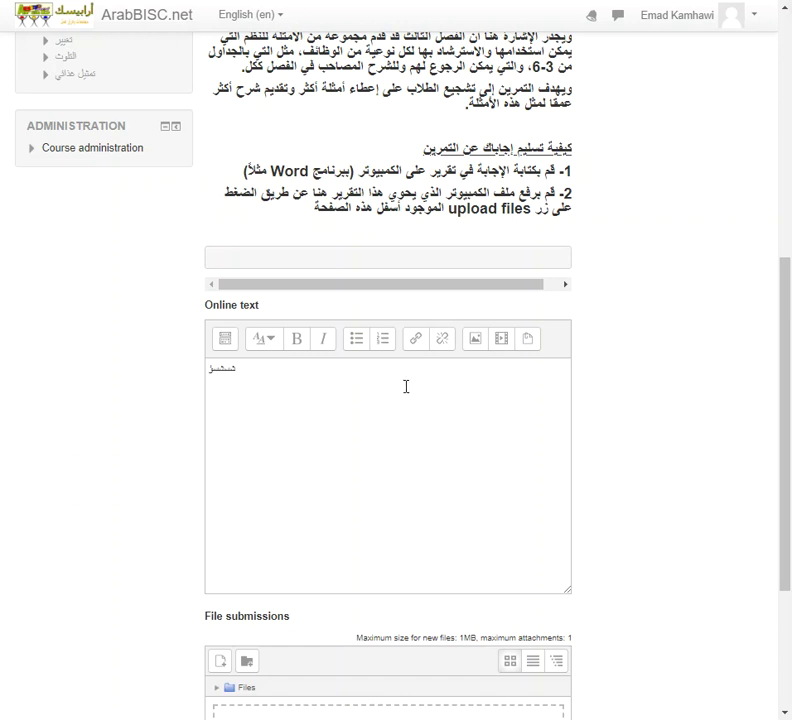
scroll(406, 386, up, 3)
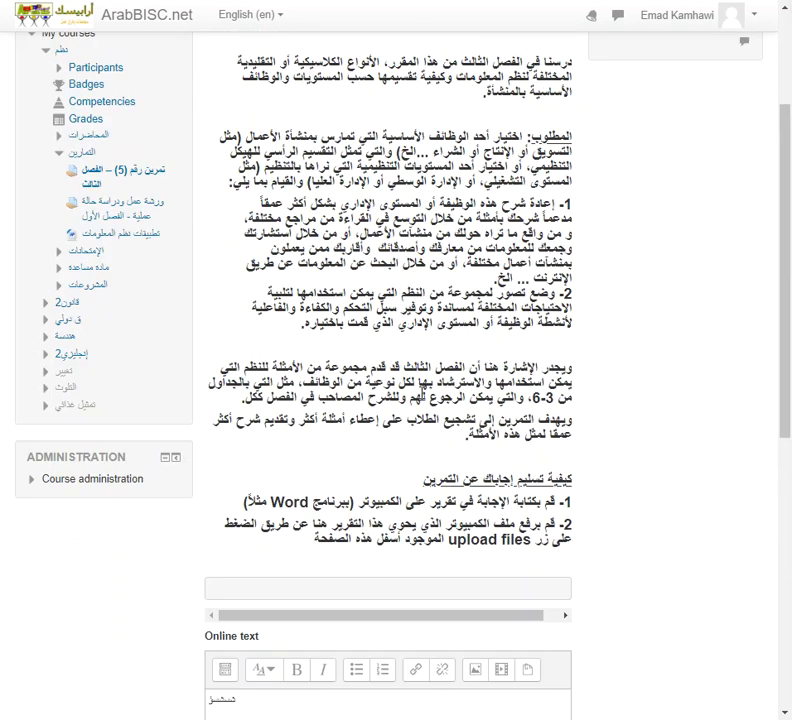
scroll(396, 380, up, 1)
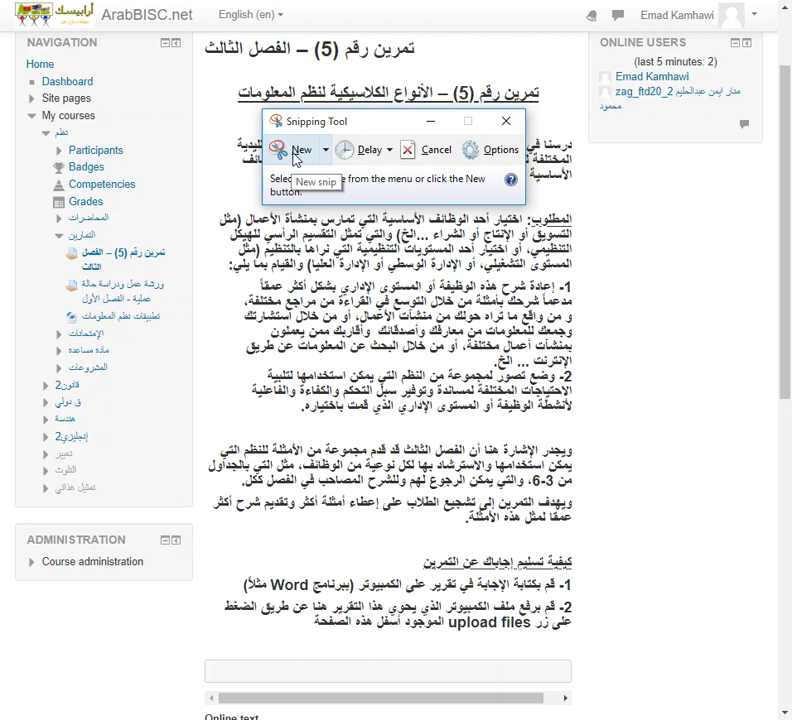
click(296, 157)
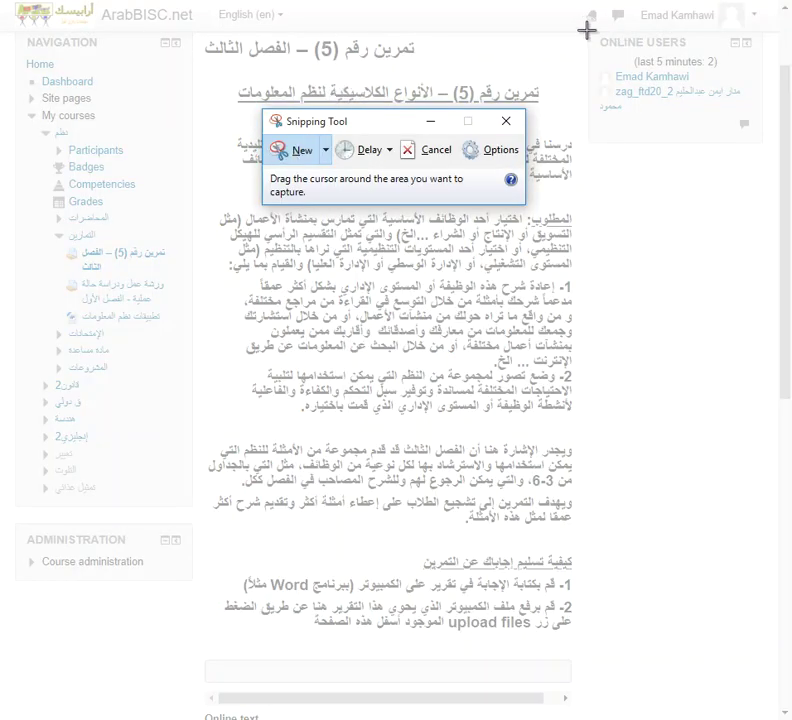
drag(582, 29, 204, 629)
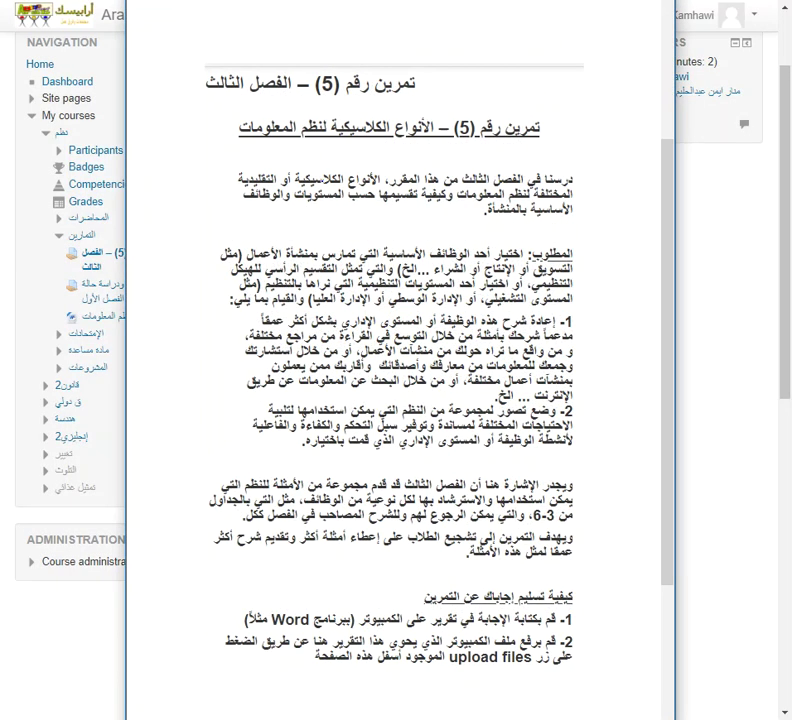
key(ctrl+s)
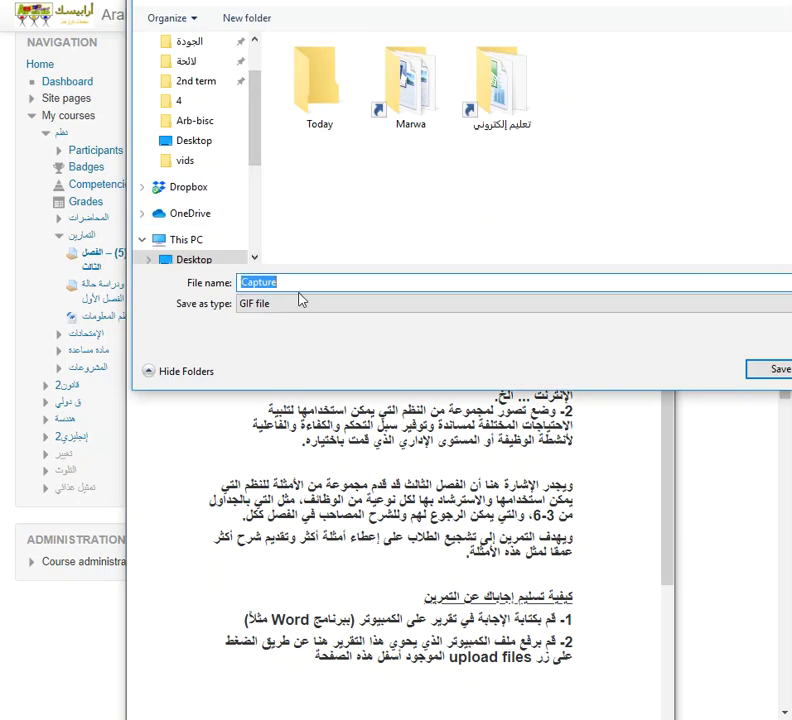
click(767, 375)
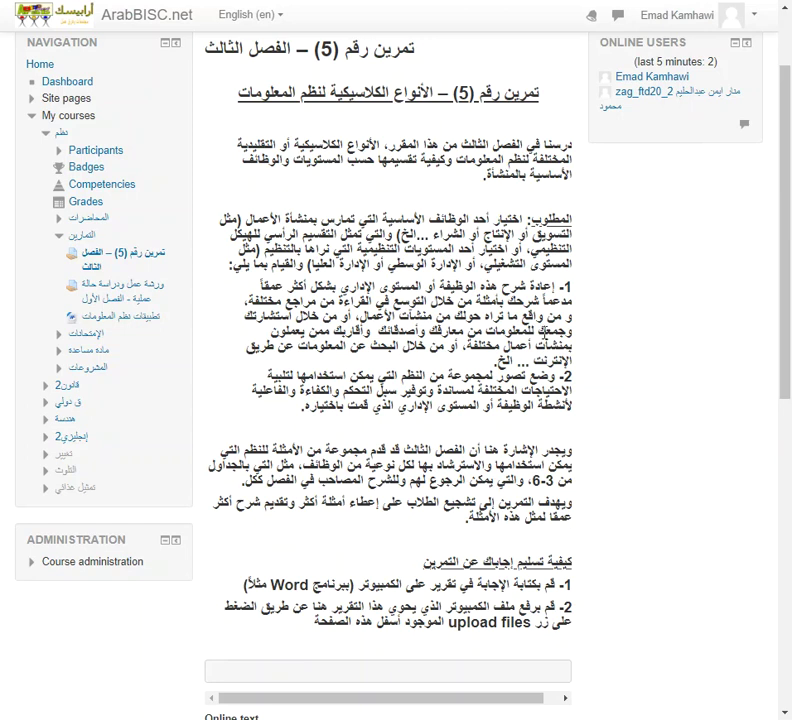
Shift the browser window aside to uncover the desktop icons and open the Word document with the exercise 5 solution.
scroll(396, 400, up, 2)
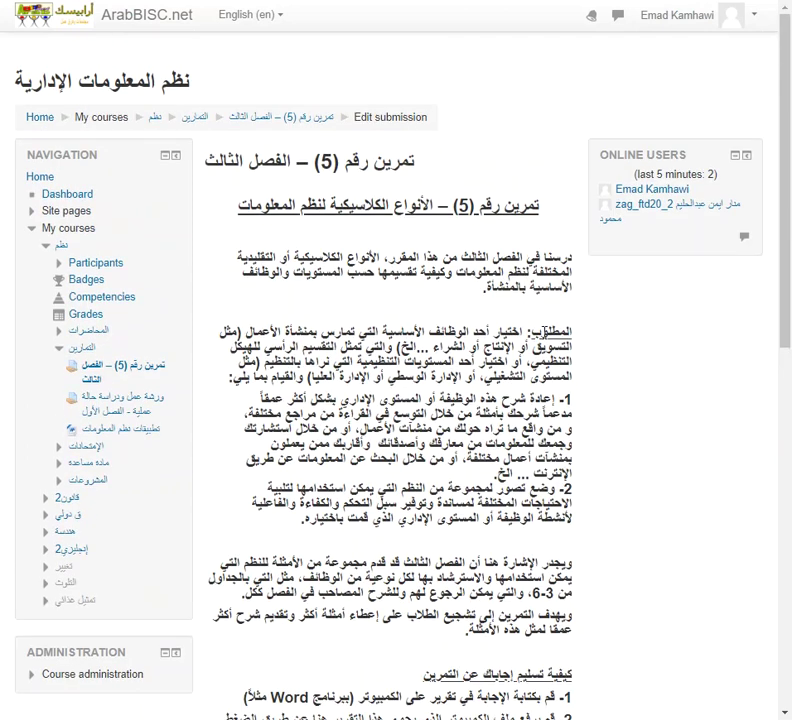
click(754, 16)
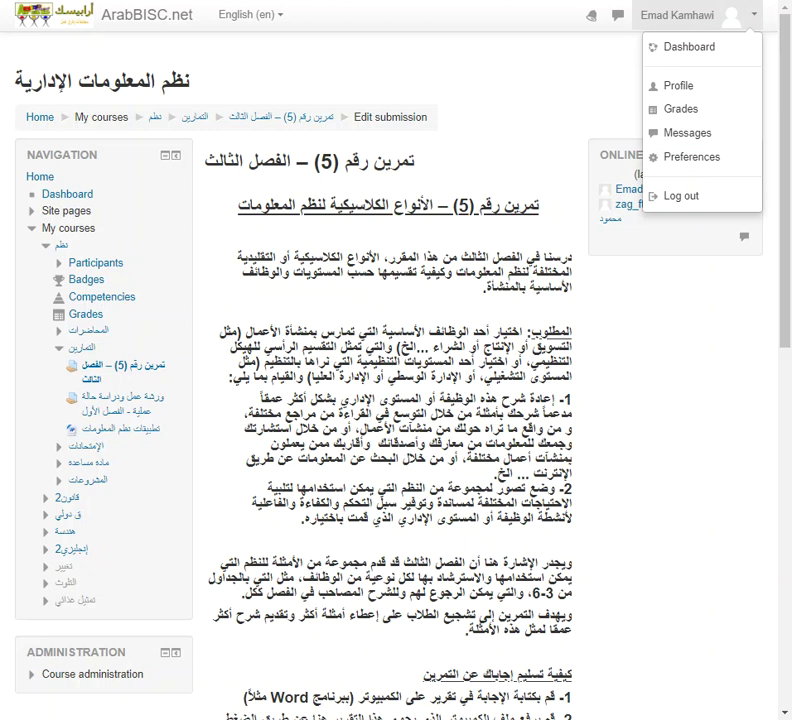
scroll(396, 400, down, 7)
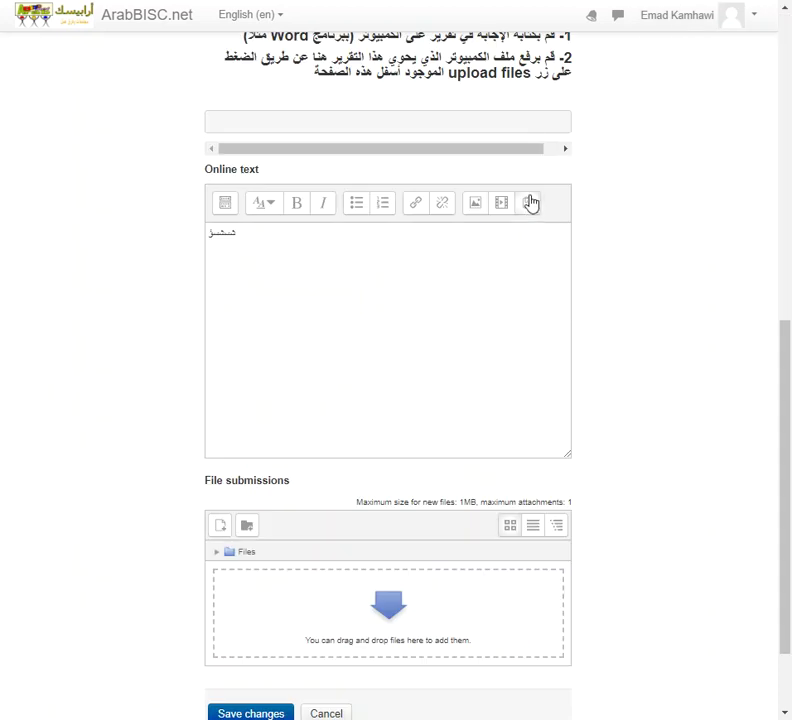
drag(1, 400, 56, 400)
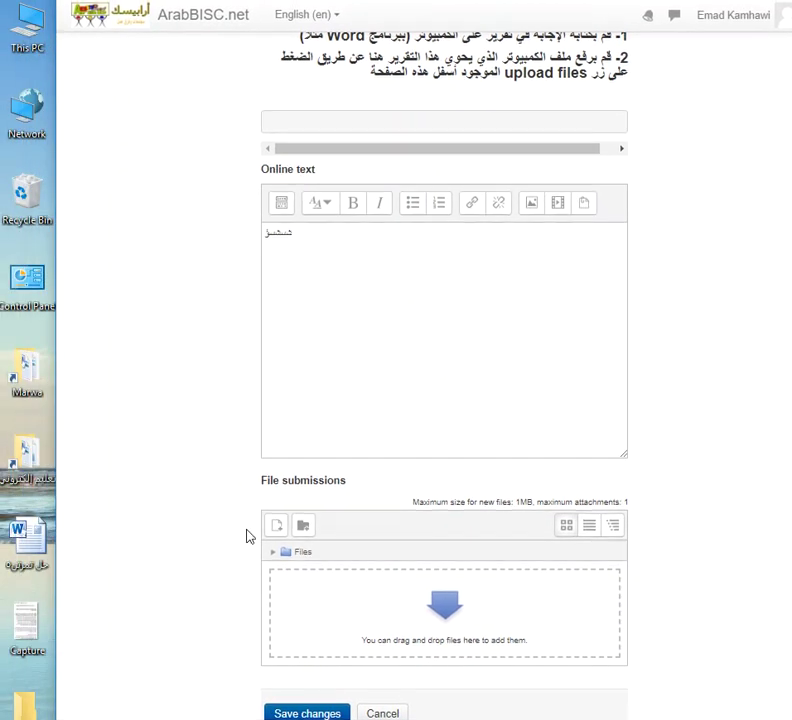
double_click(27, 537)
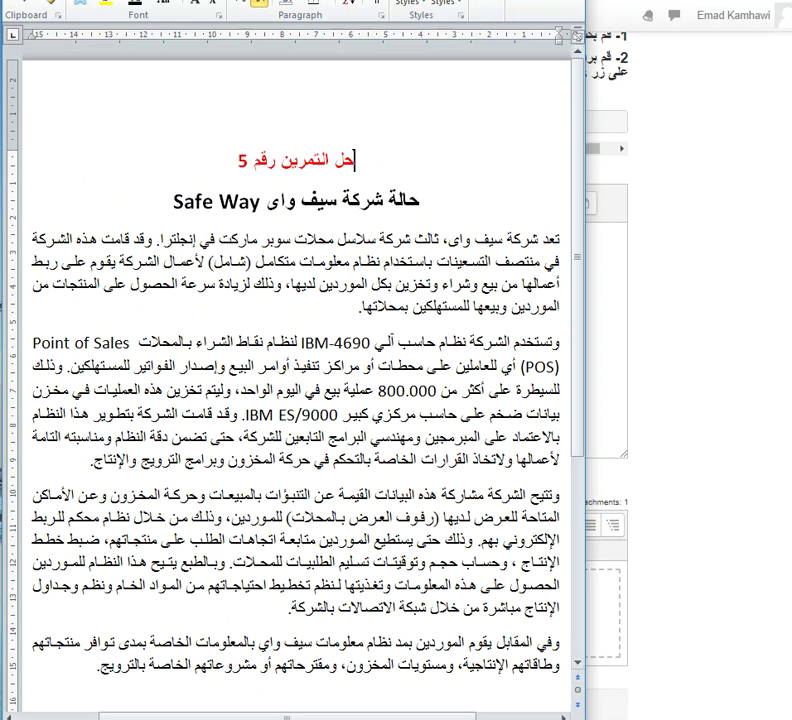
Capture the solution text in the Word document with Snipping Tool and save it as a GIF, replacing the desktop file Capture.
scroll(398, 159, down, 3)
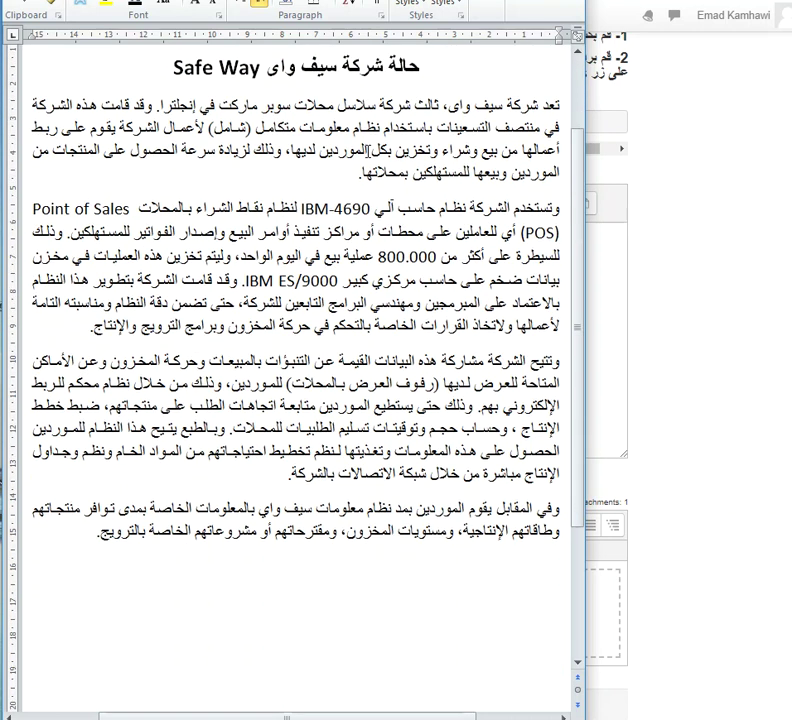
scroll(398, 159, up, 1)
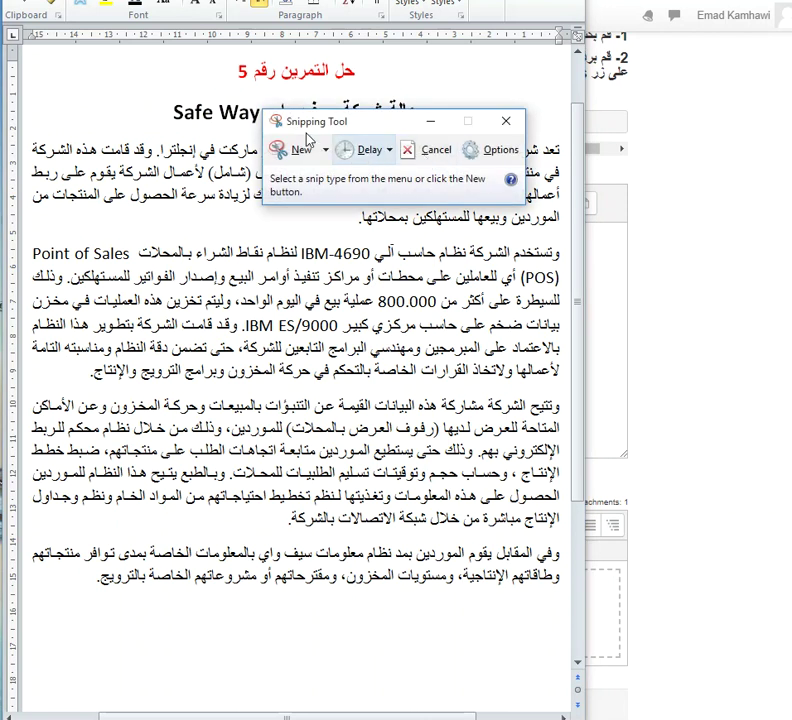
click(298, 152)
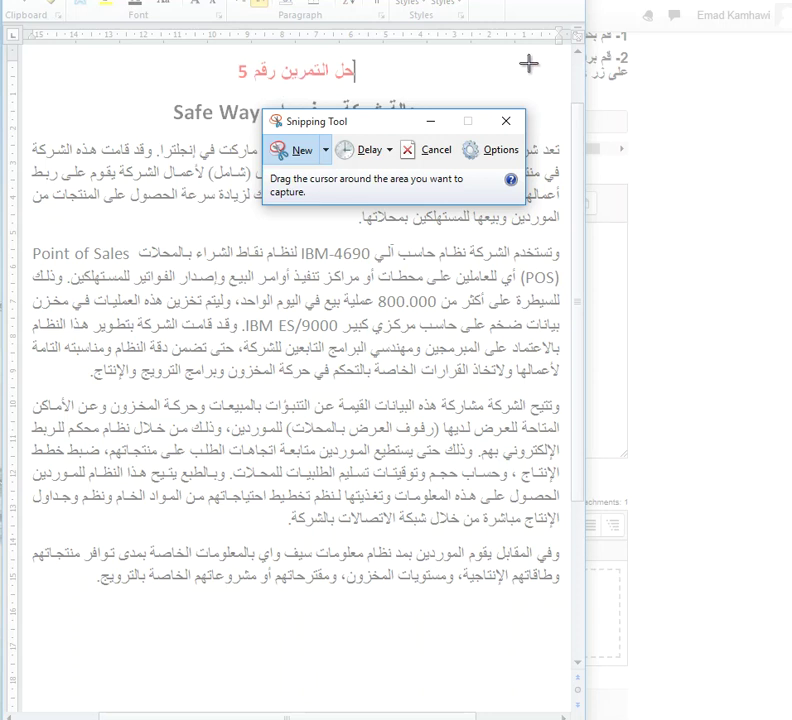
drag(565, 50, 20, 637)
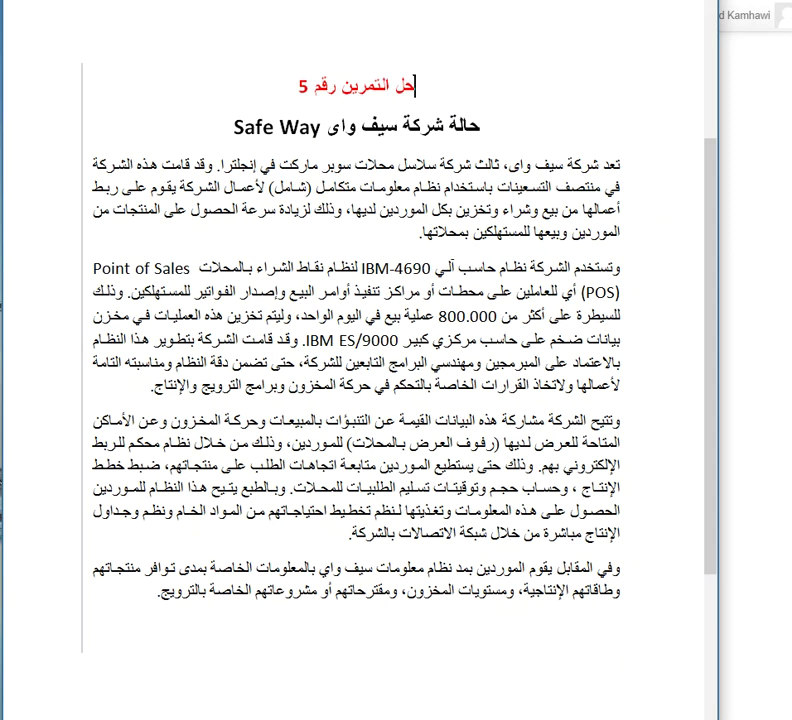
key(ctrl+s)
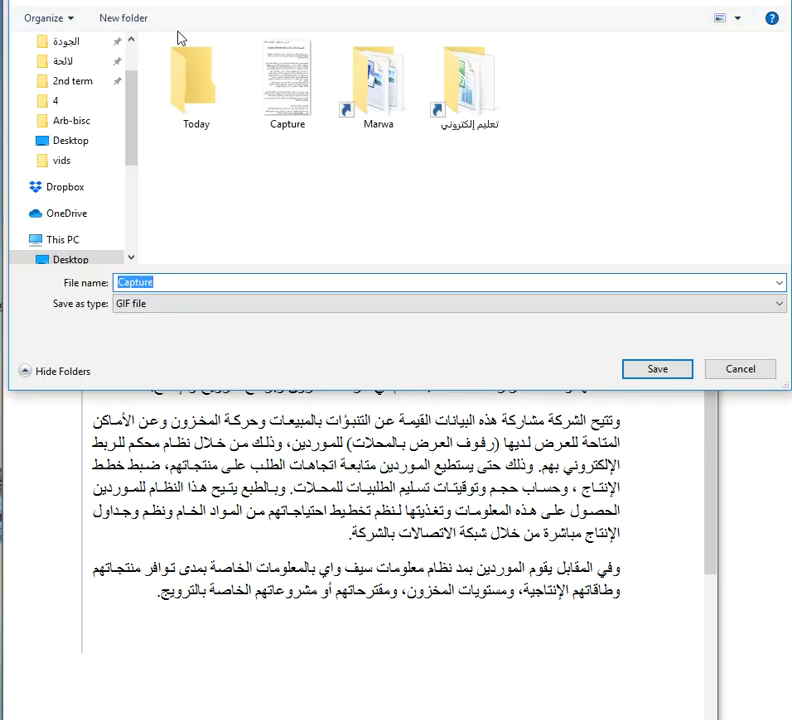
click(297, 103)
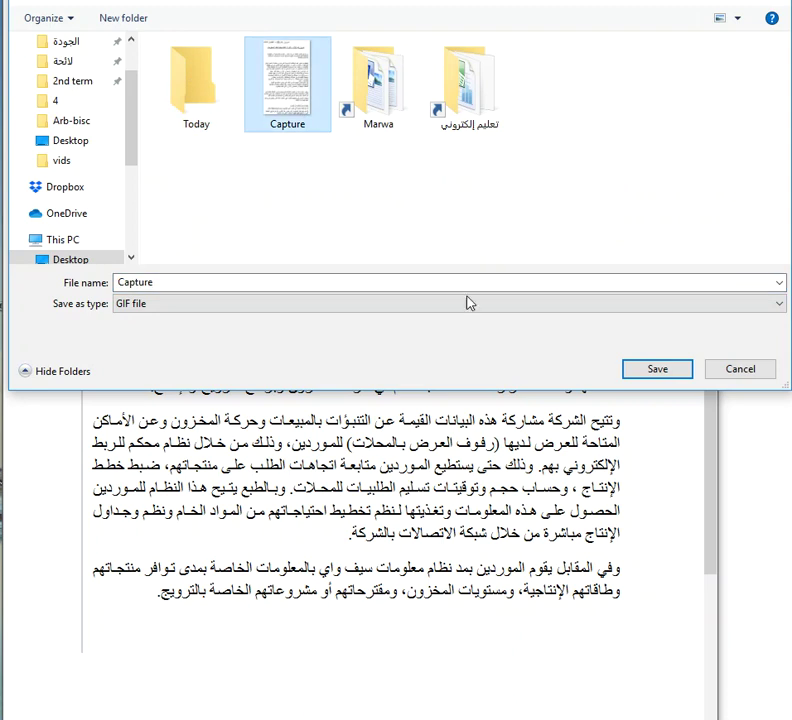
click(660, 369)
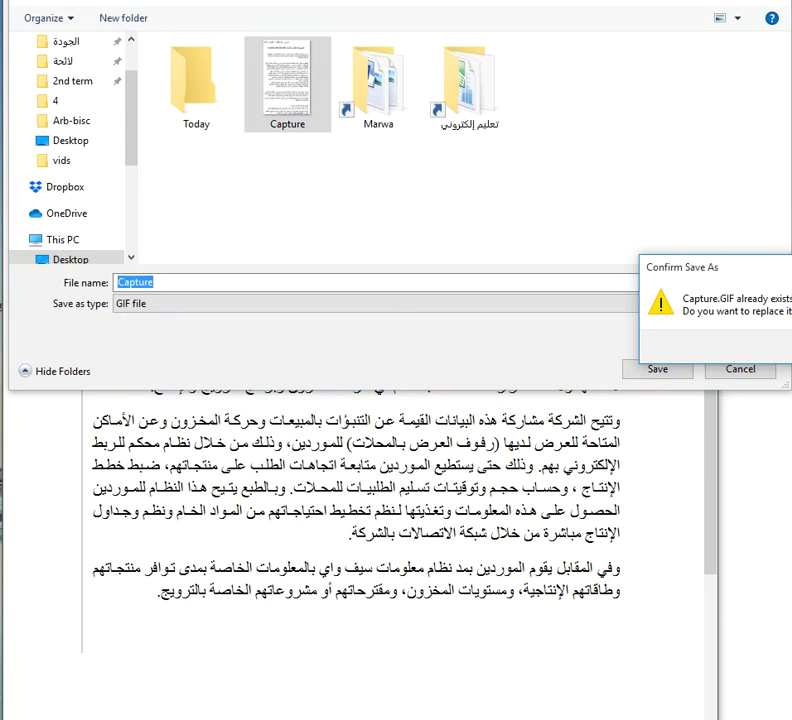
key(y)
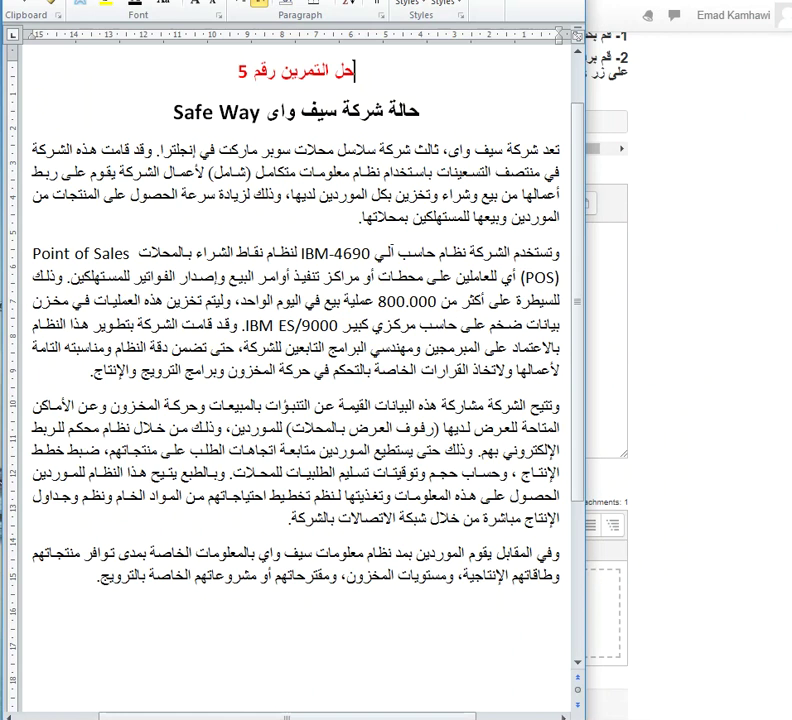
Close the Word solution document and clear the Arabic sample text from the submission's online text.
key(alt+F4)
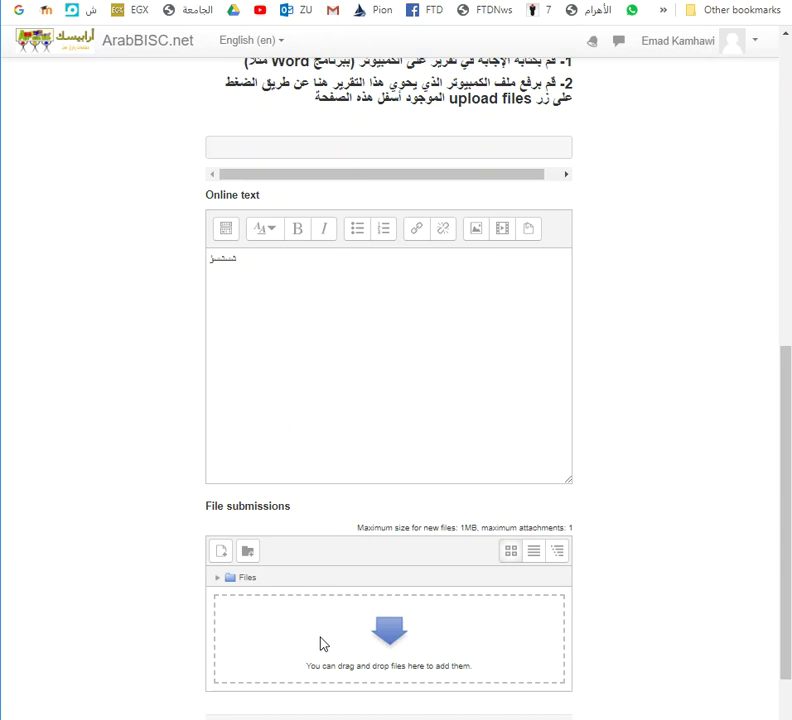
click(235, 256)
double_click(235, 256)
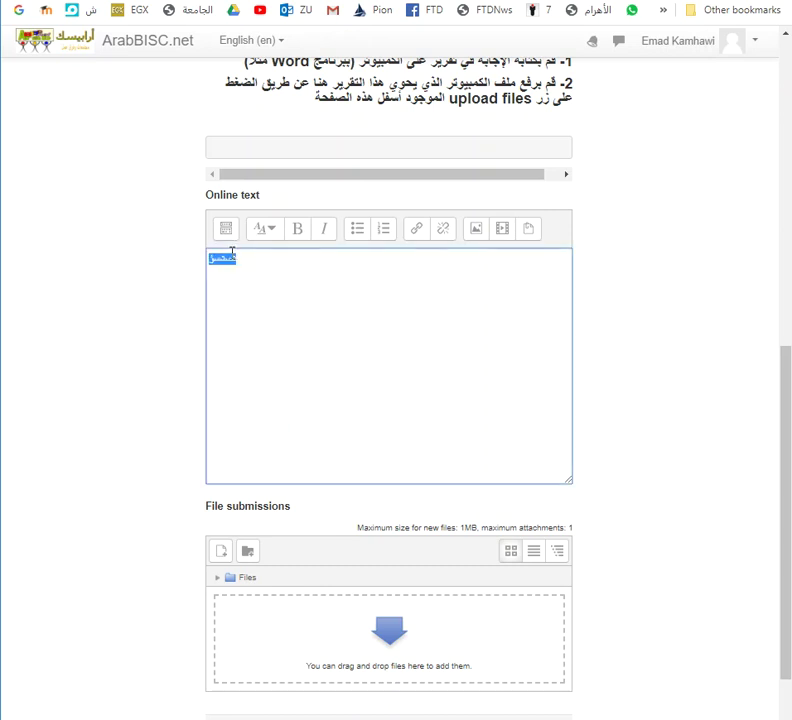
key(BackSpace)
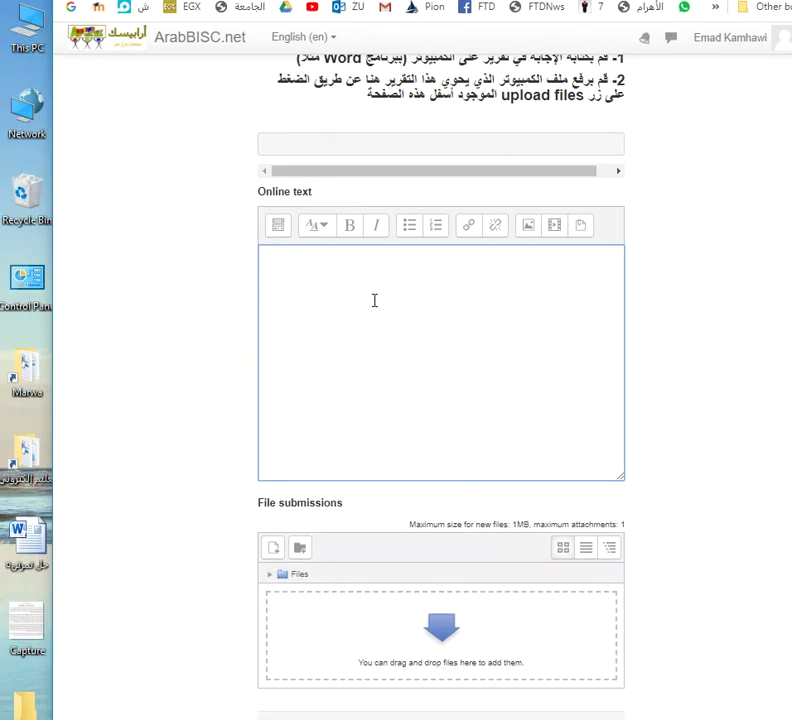
text(لسلا)
key(BackSpace)
key(BackSpace)
Insert the desktop image Capture into the online text, view it down to its end and delete it.
click(26, 620)
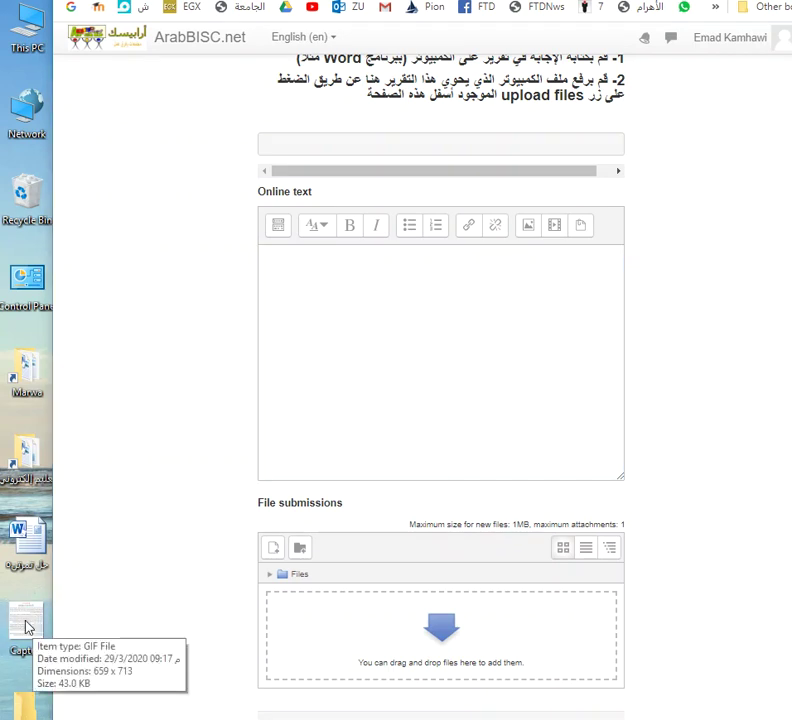
drag(27, 627, 413, 346)
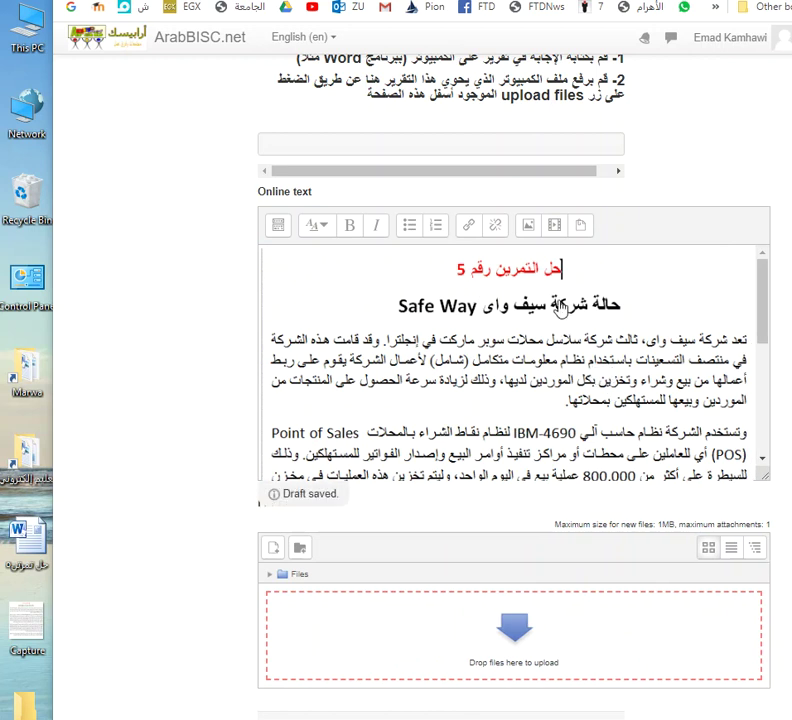
scroll(556, 330, down, 5)
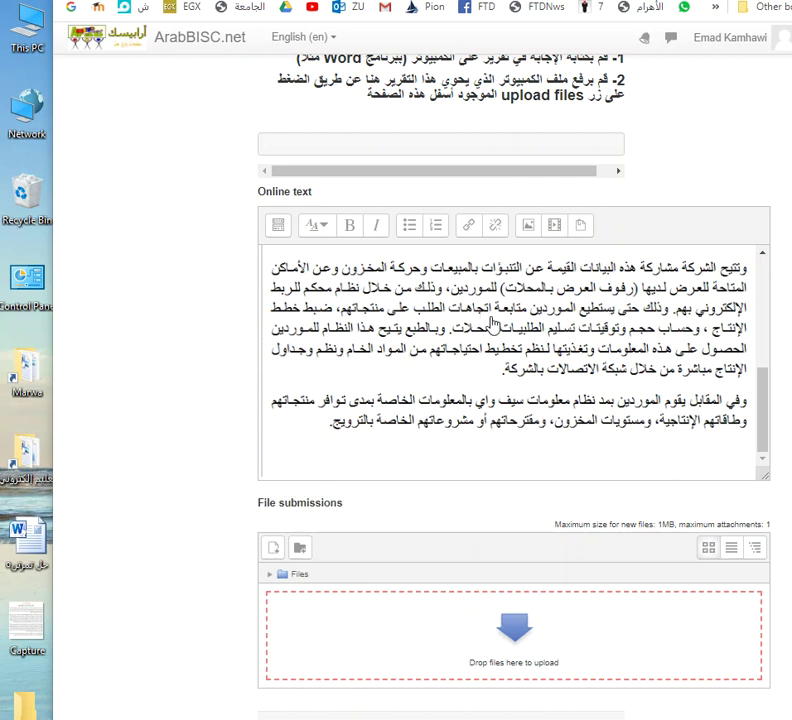
key(ctrl+a)
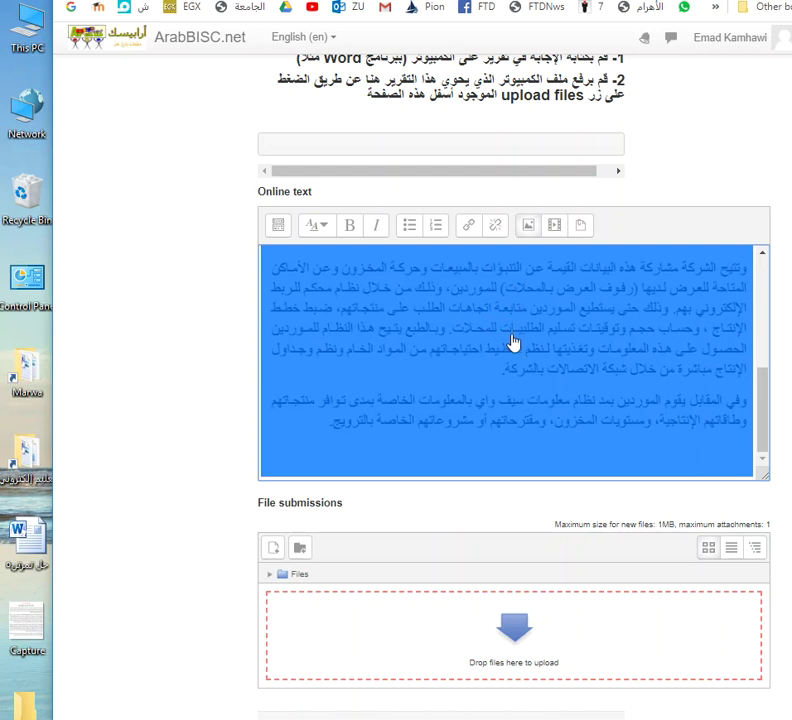
key(BackSpace)
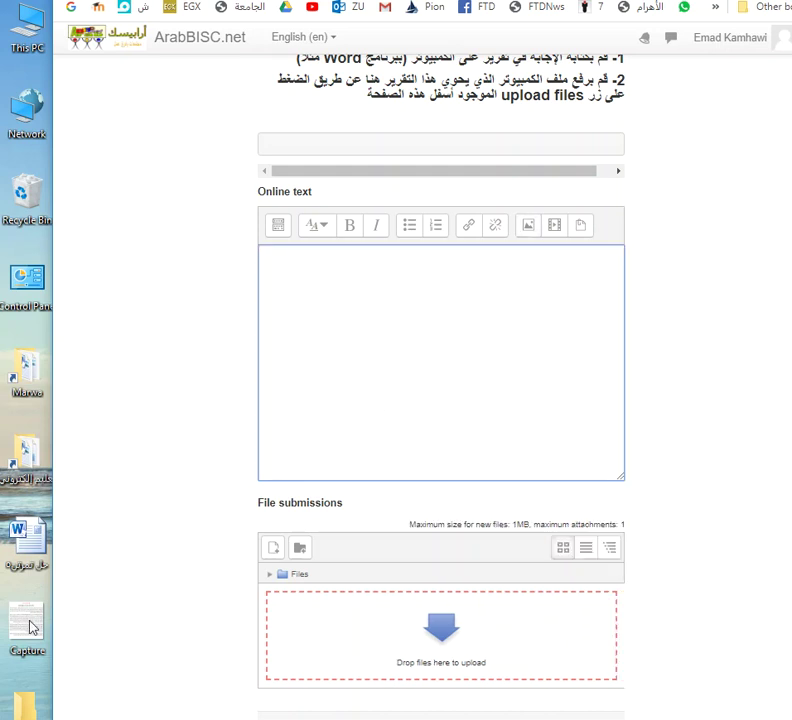
Place the Capture image in the emptied online text once more and clear the editor again.
drag(21, 622, 375, 384)
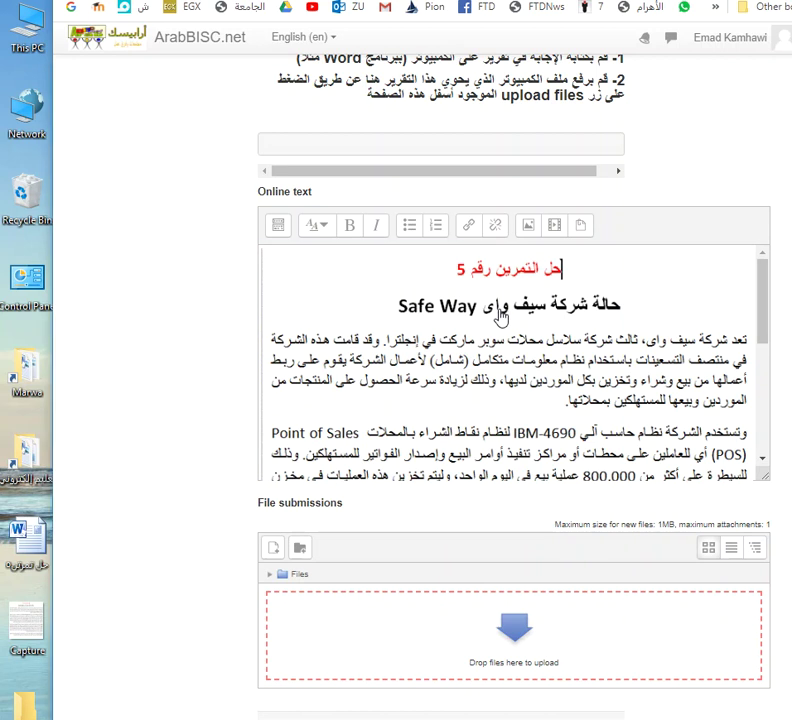
key(ctrl+a)
key(BackSpace)
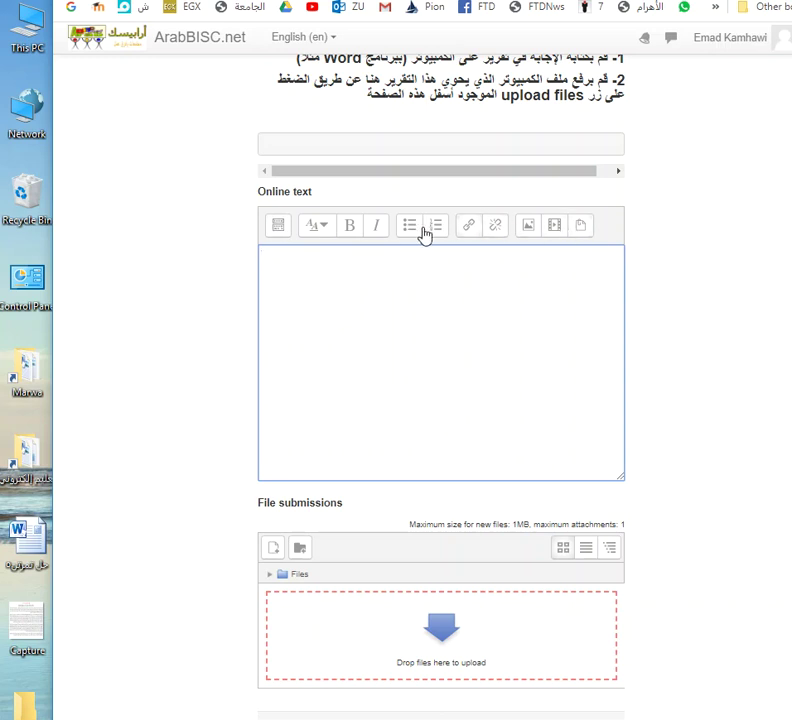
Expand the editor's formatting options, enter the sample text "قف" as online text and set its writing direction to Right to Left.
click(278, 229)
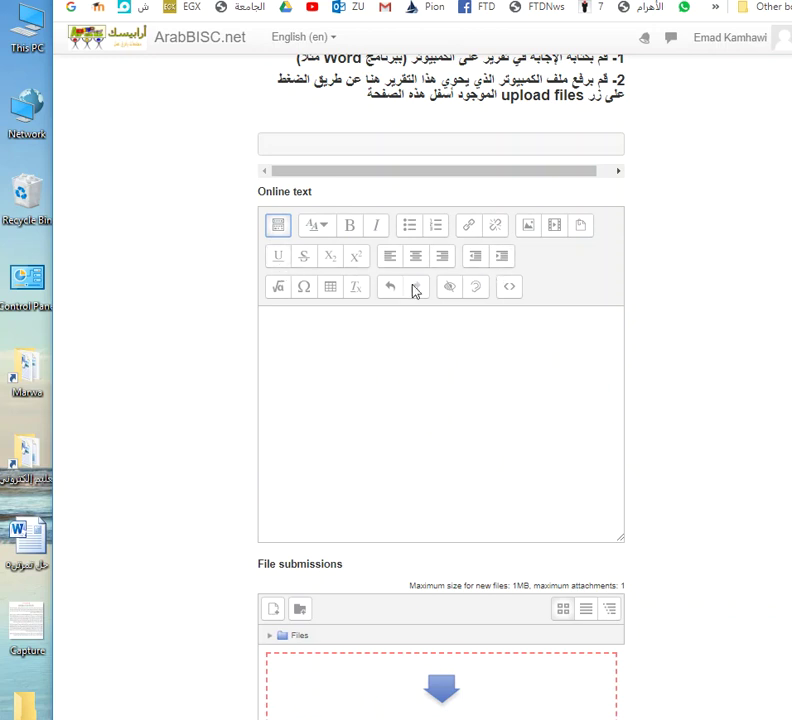
click(287, 328)
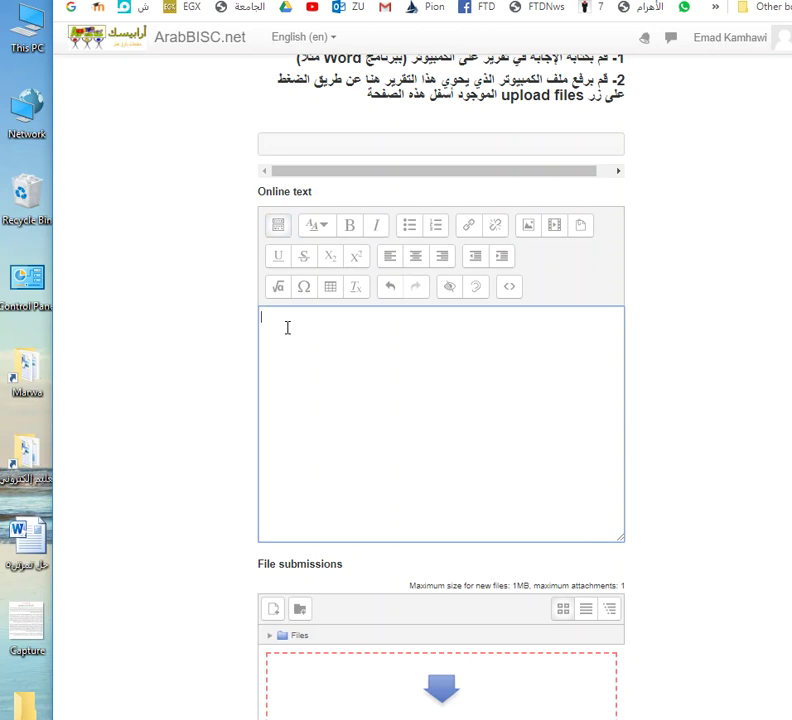
text(قف)
double_click(266, 317)
right_click(267, 318)
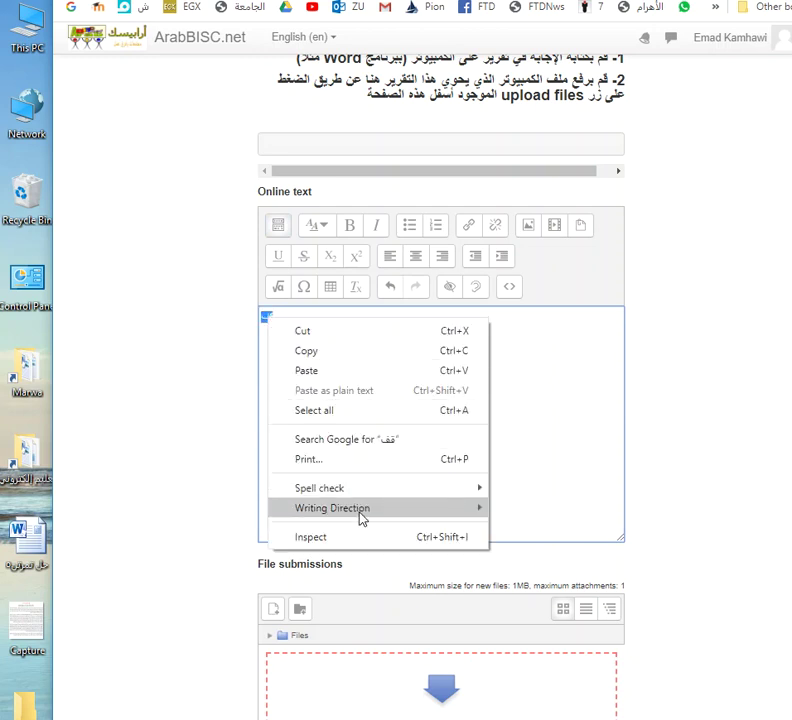
mouse_move(362, 517)
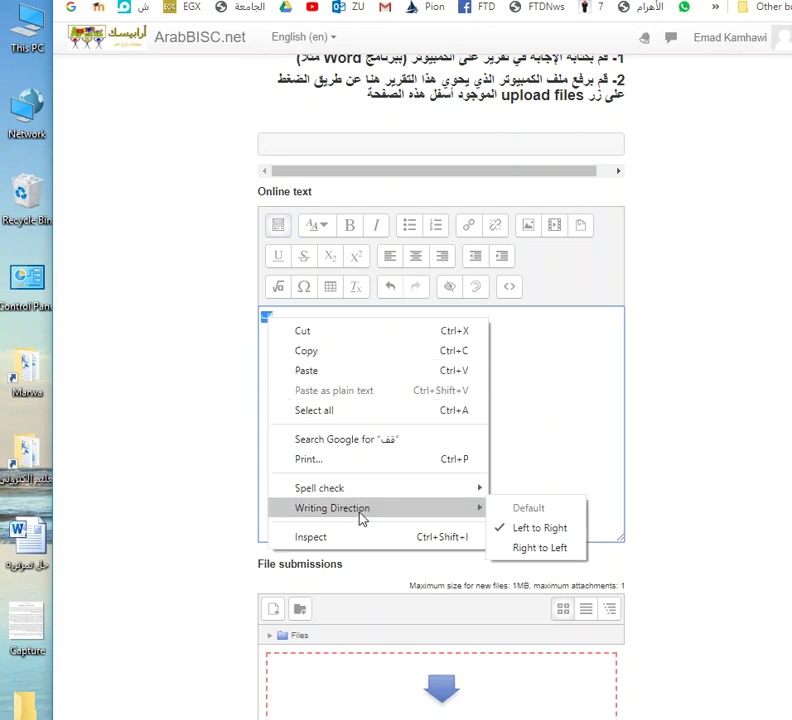
click(537, 549)
key(End)
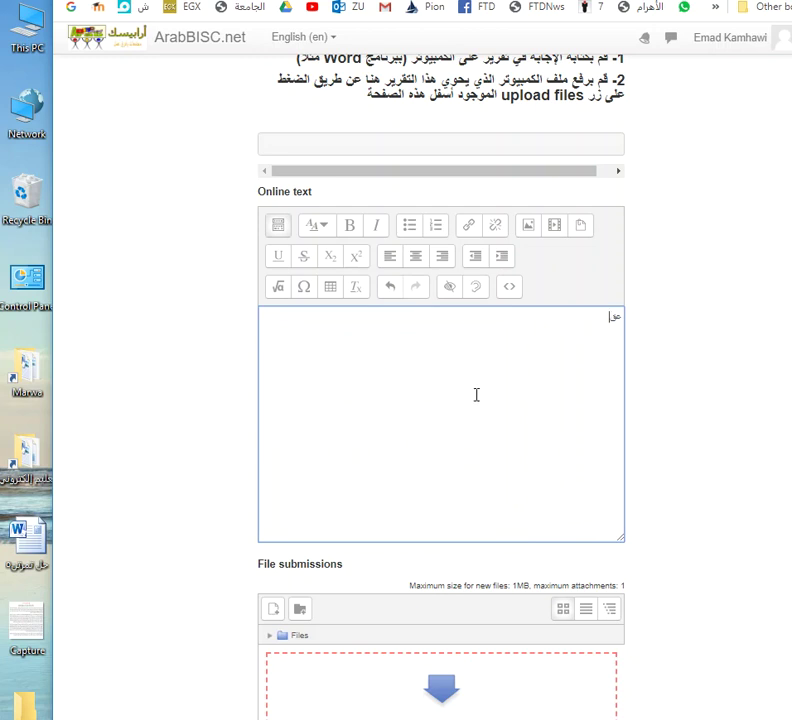
Attach the exercise 5 solution Word document from the desktop to the file submissions.
scroll(475, 395, down, 2)
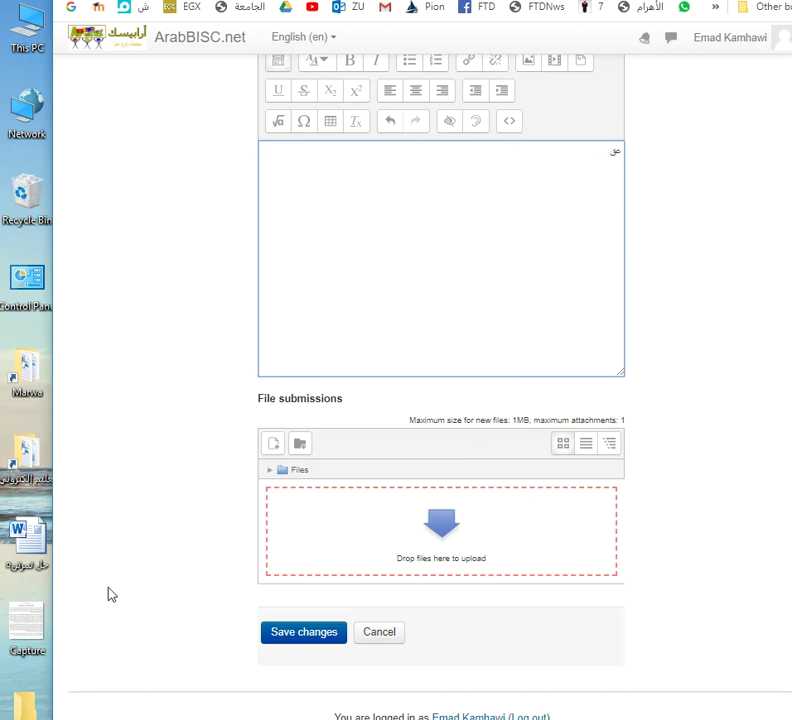
click(38, 535)
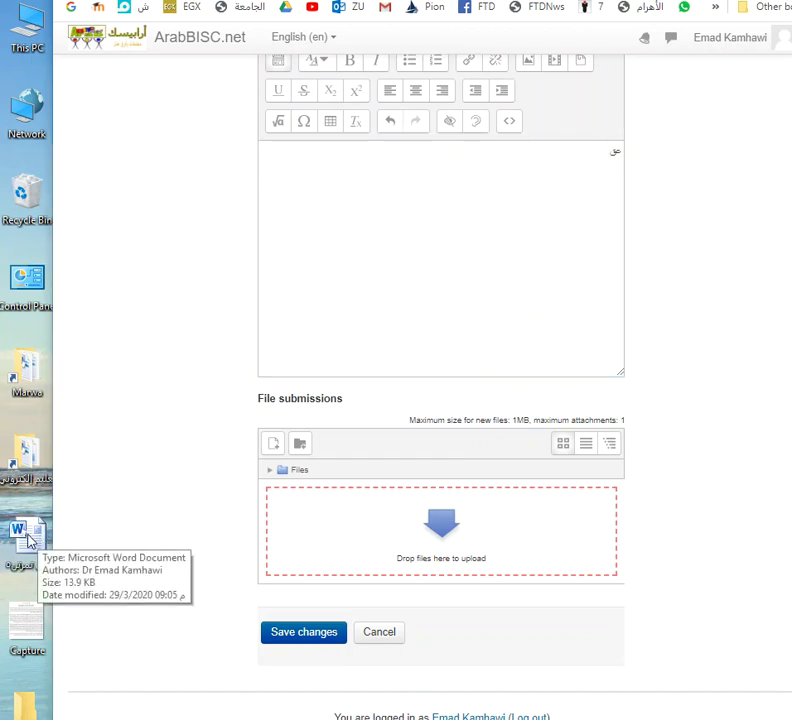
drag(40, 543, 419, 538)
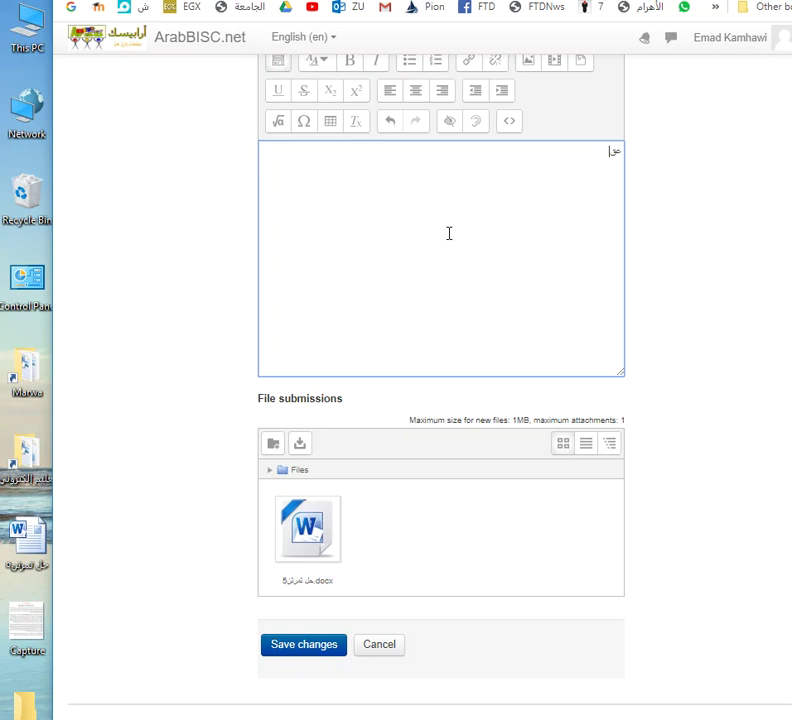
Save the submission changes, agree to leave the page and view the submission status of exercise 5.
click(306, 650)
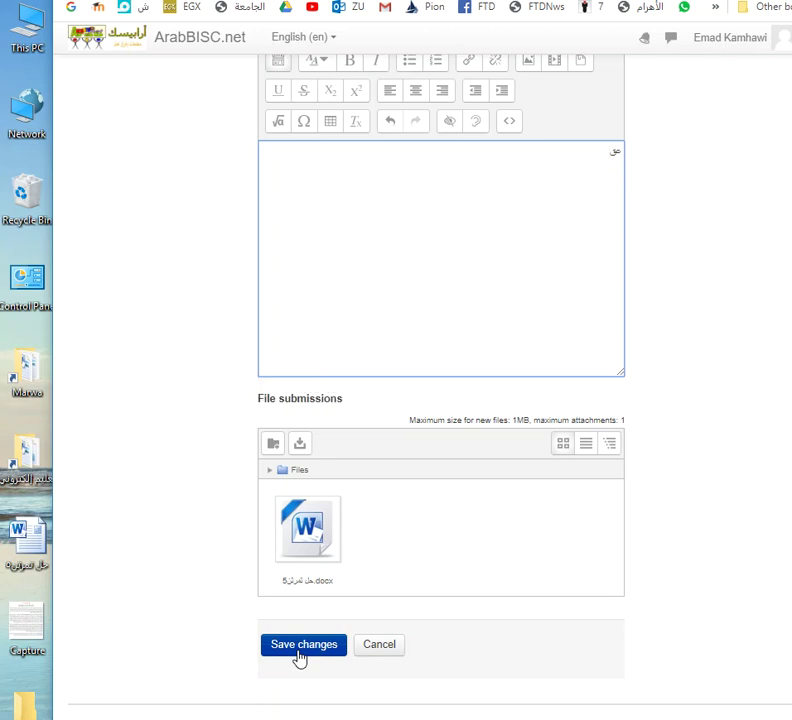
click(305, 648)
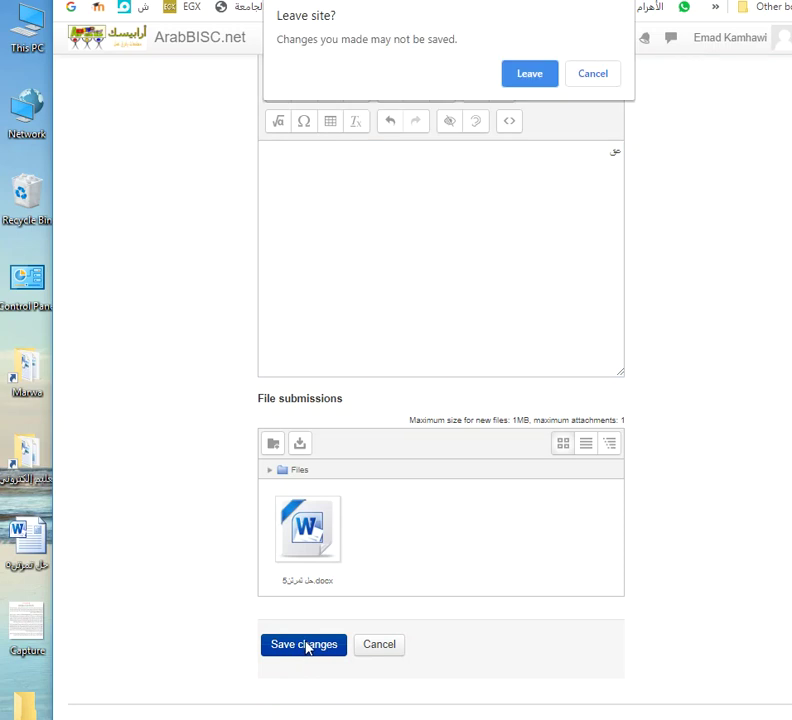
click(525, 74)
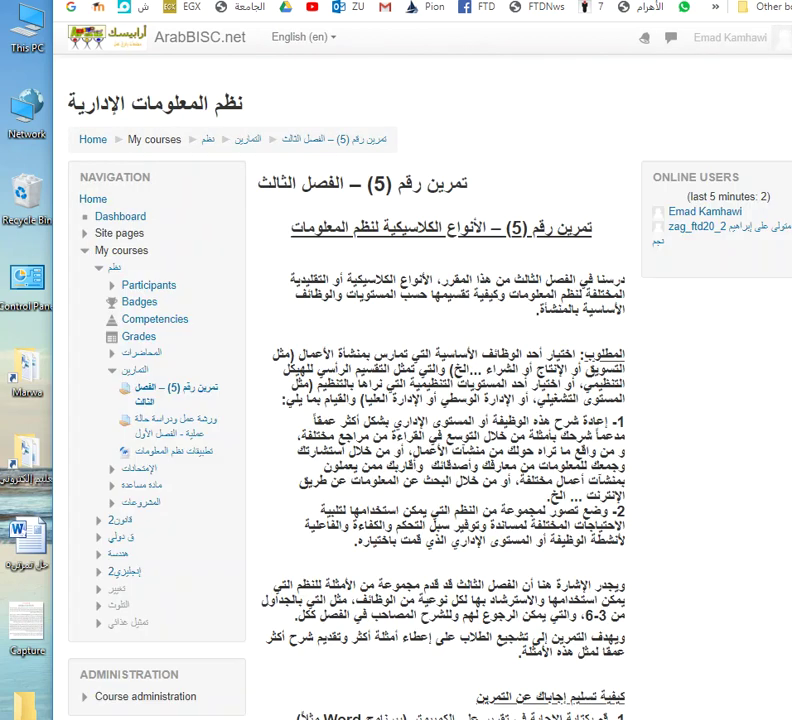
scroll(410, 447, down, 4)
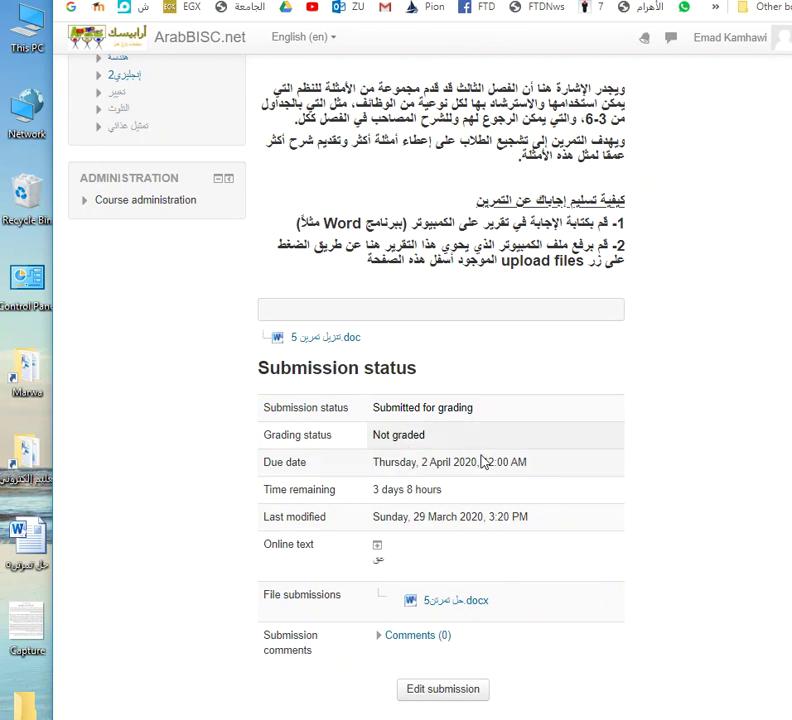